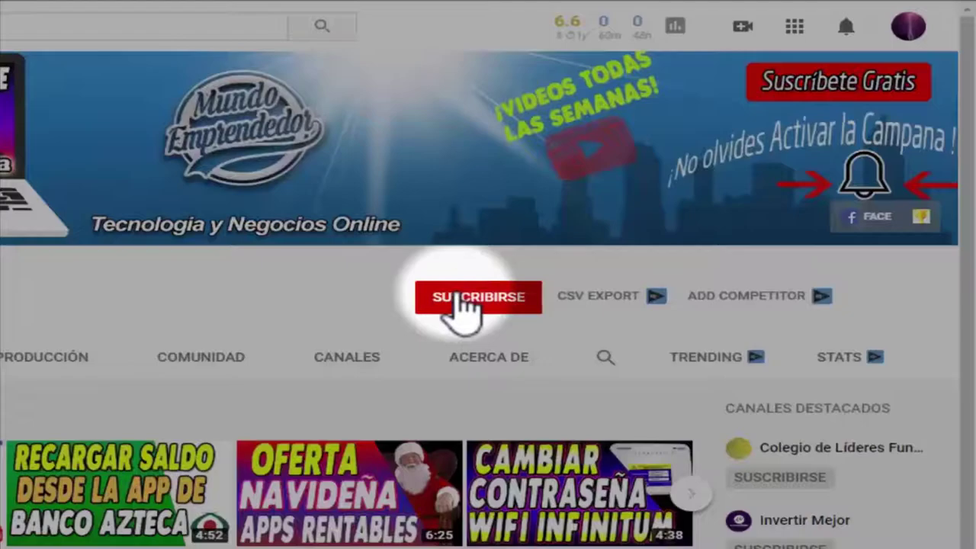
Step: Subscribe to the Mundo Emprendedor YouTube channel and turn on its notifications
left_click(459, 297)
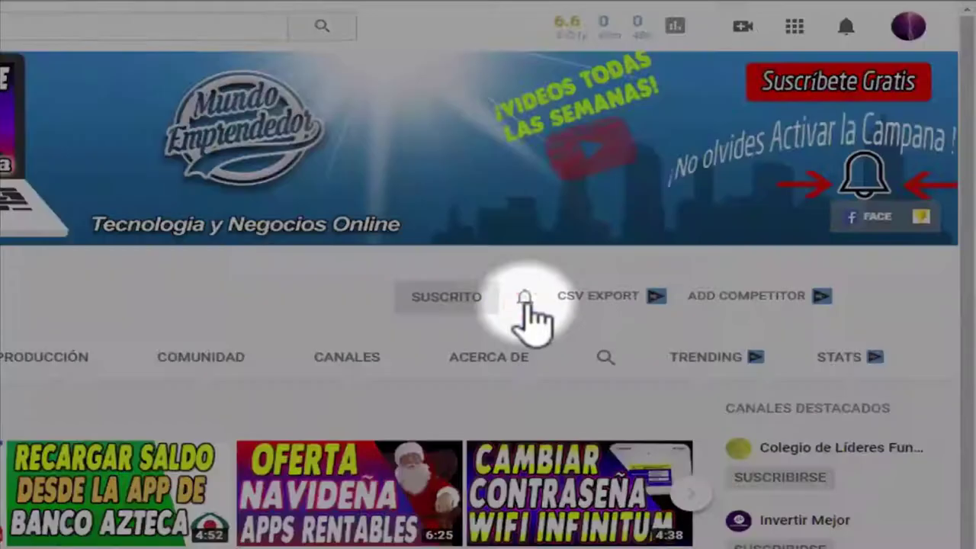
left_click(525, 297)
left_click(607, 335)
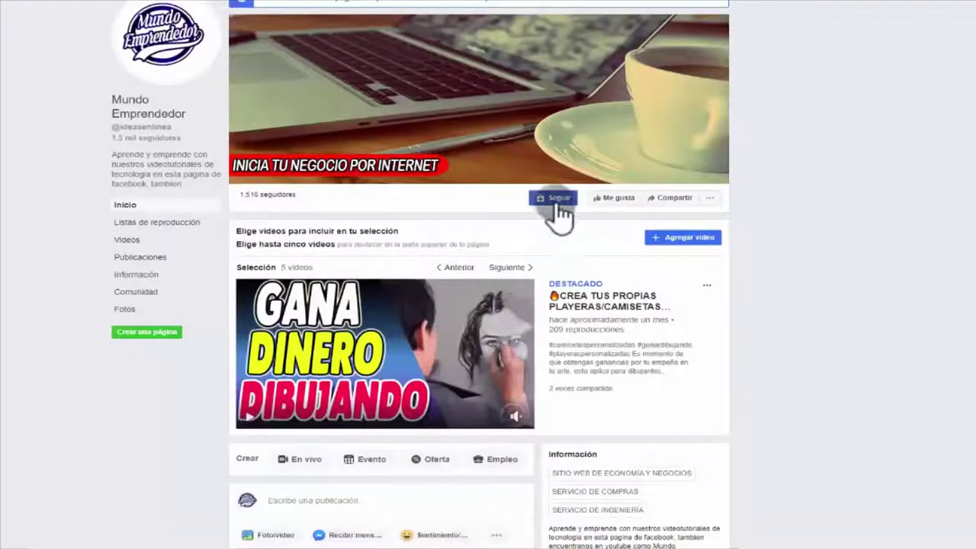
Step: Follow and like the Mundo Emprendedor page on Facebook
left_click(554, 200)
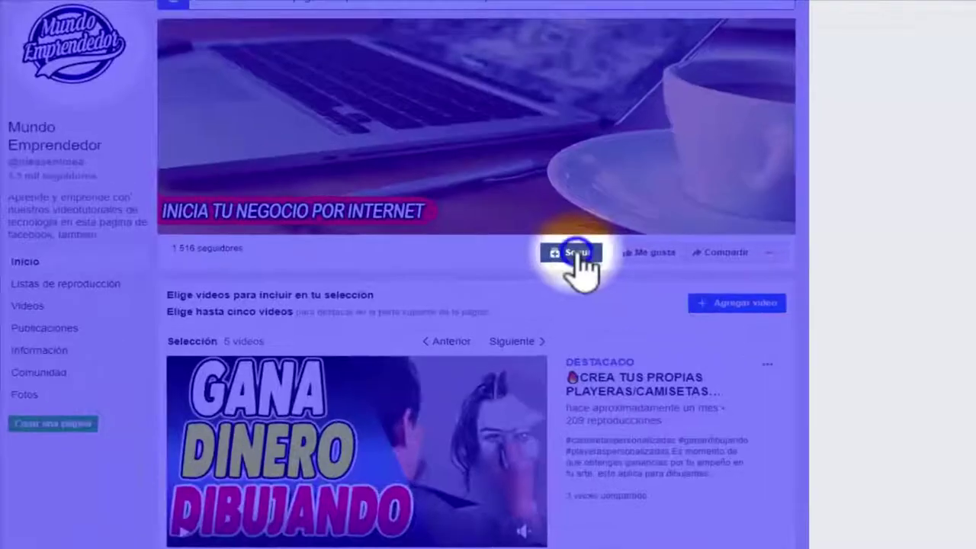
left_click(616, 198)
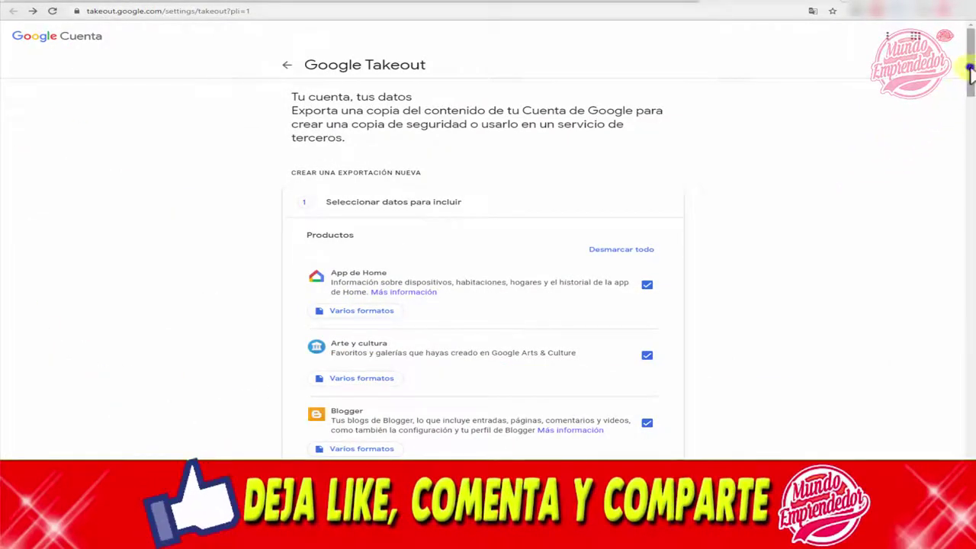
Step: In Google Takeout, deselect all products and include only YouTube in the new export, checking its additional information first
mouse_move(969, 73)
left_mouse_down()
mouse_move(969, 326)
mouse_move(970, 54)
left_mouse_up()
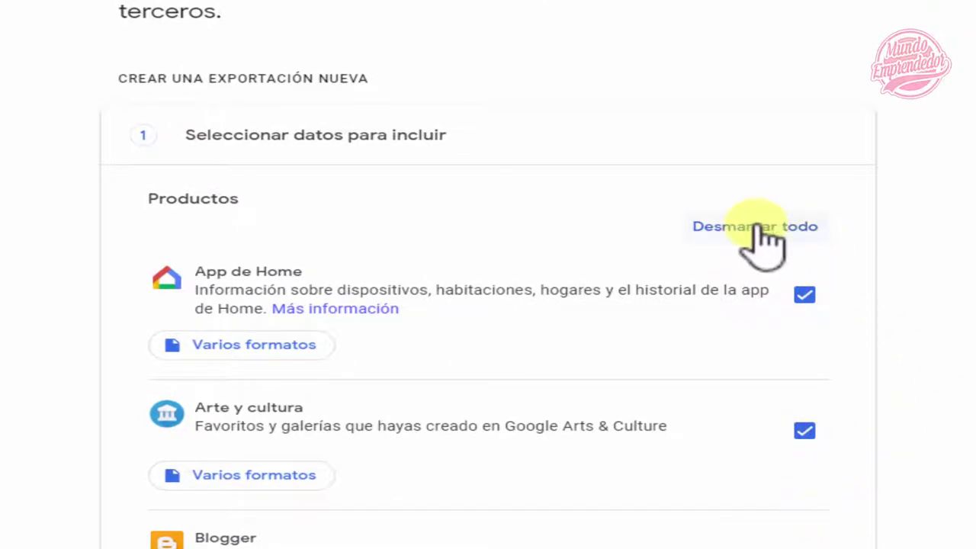
left_click(757, 228)
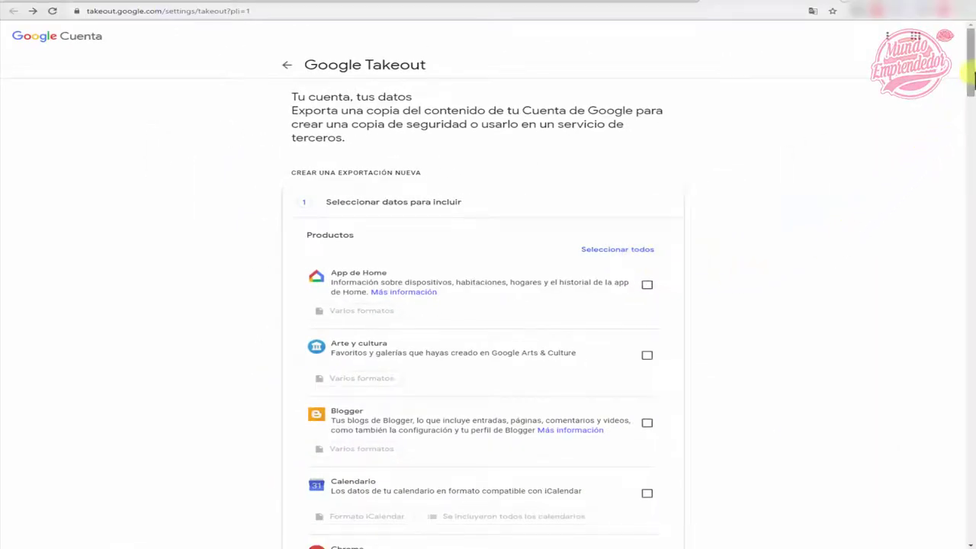
left_click_drag(968, 69, 969, 519)
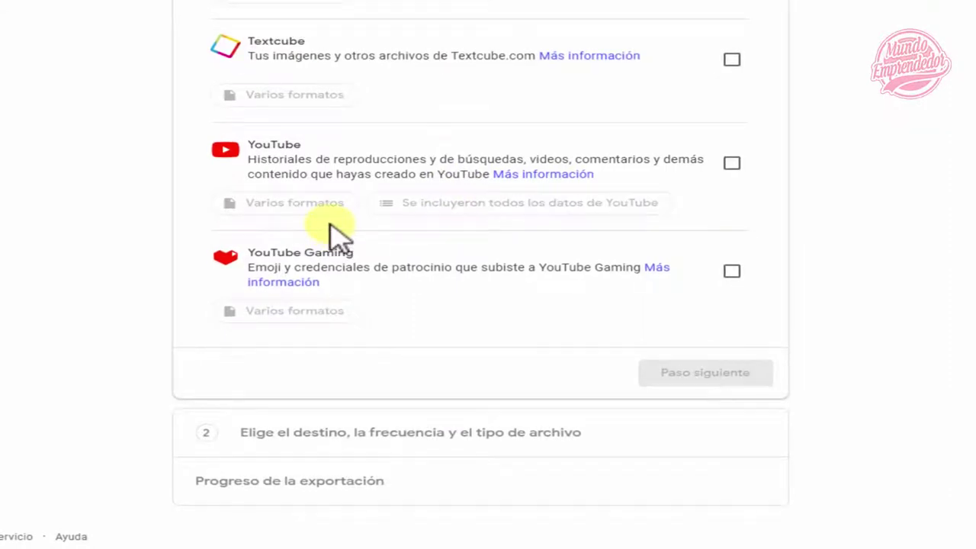
left_click(571, 181)
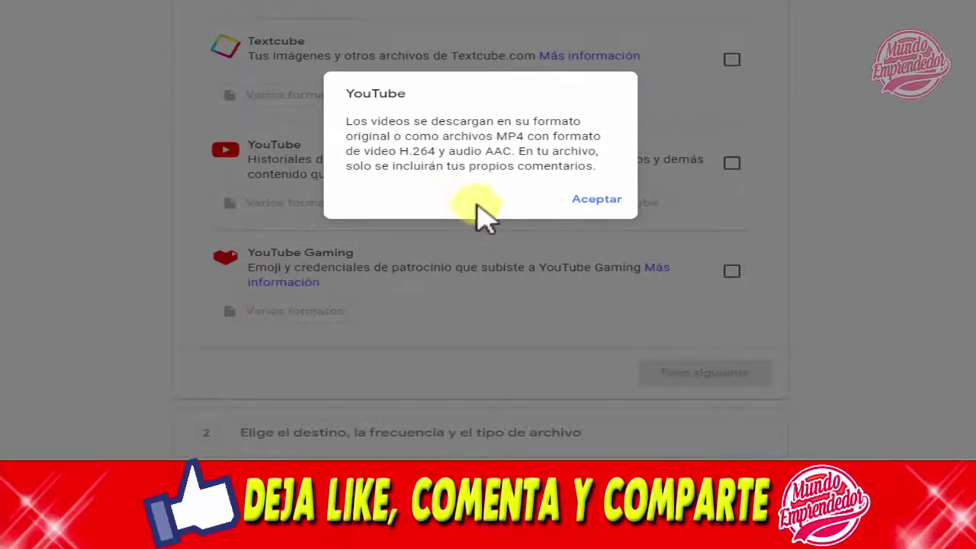
left_click(597, 200)
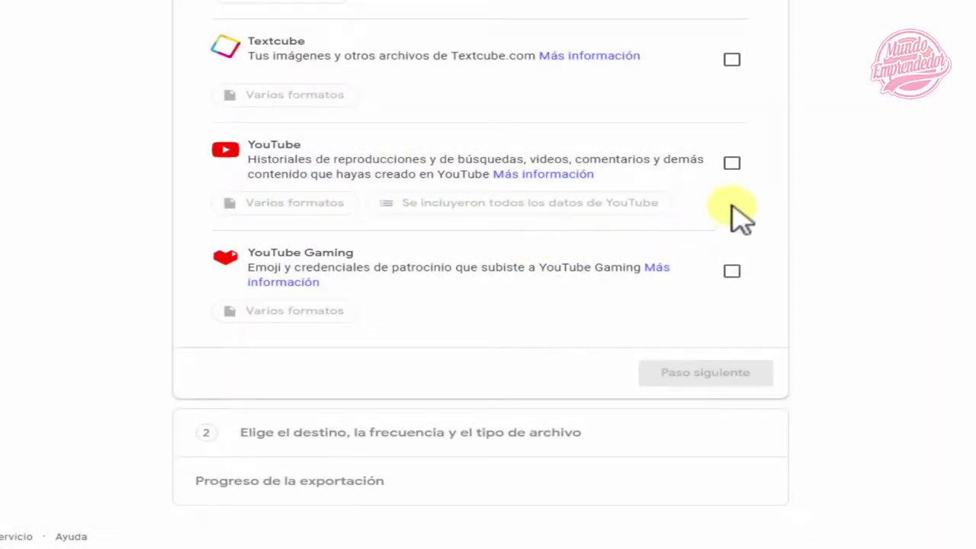
left_click(731, 164)
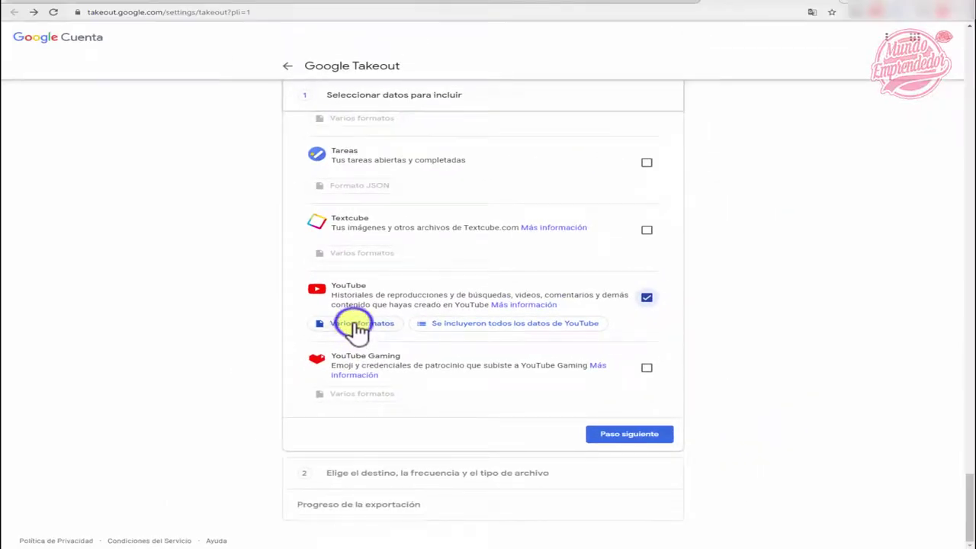
Step: Accept YouTube's format options with HTML history and all its content types, and continue to the export's delivery settings
left_click(358, 326)
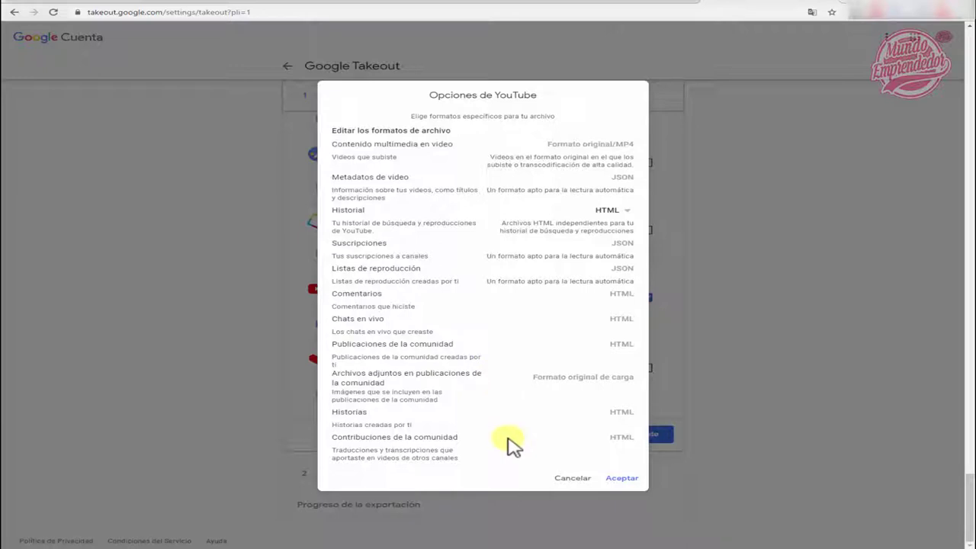
left_click(624, 481)
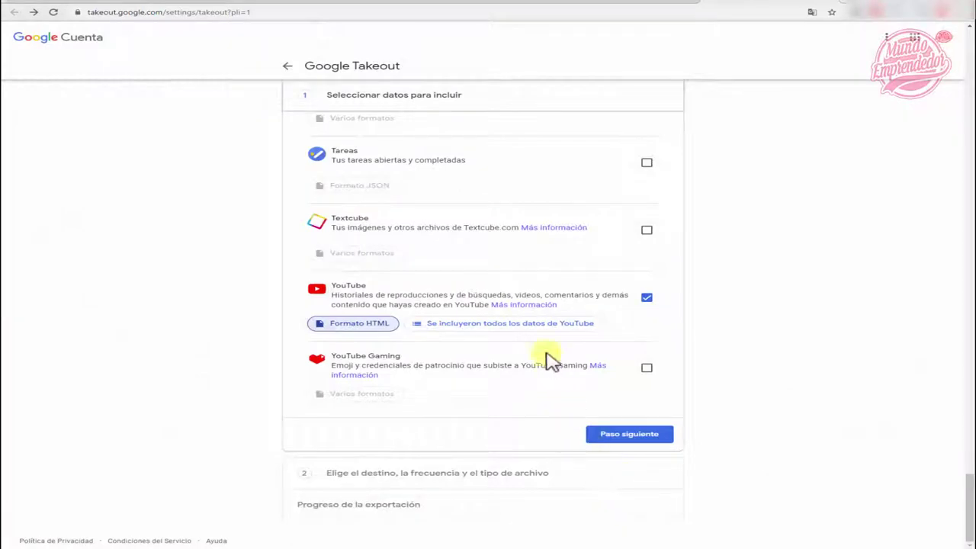
left_click(518, 329)
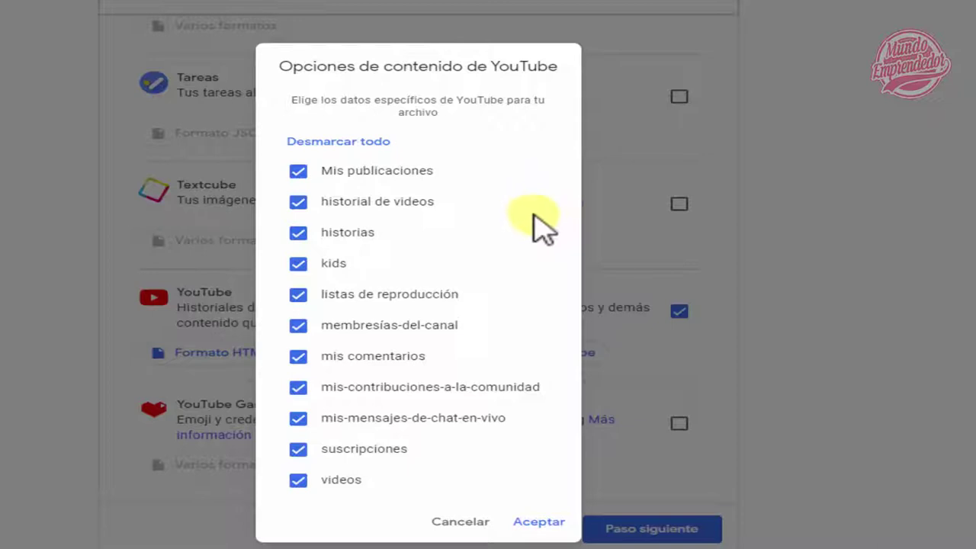
left_click(552, 524)
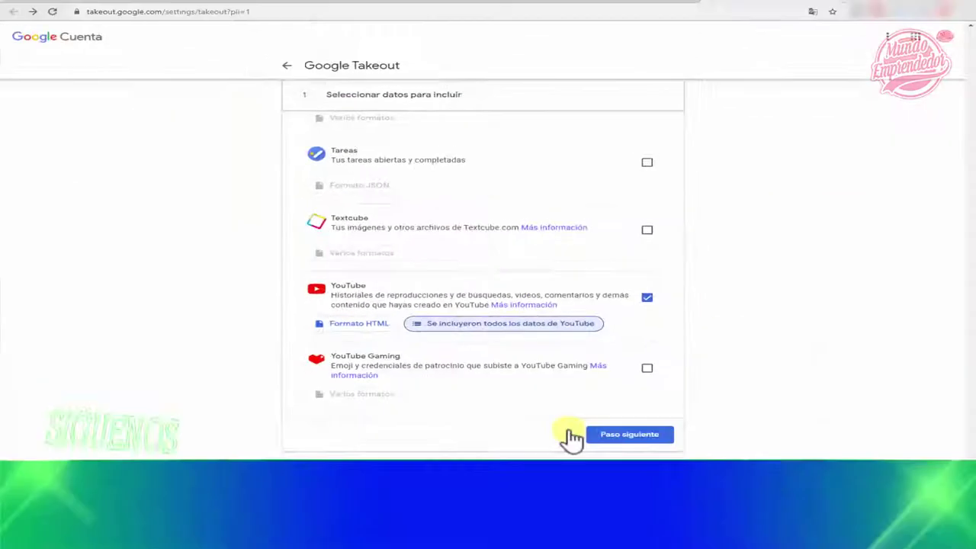
left_click(645, 440)
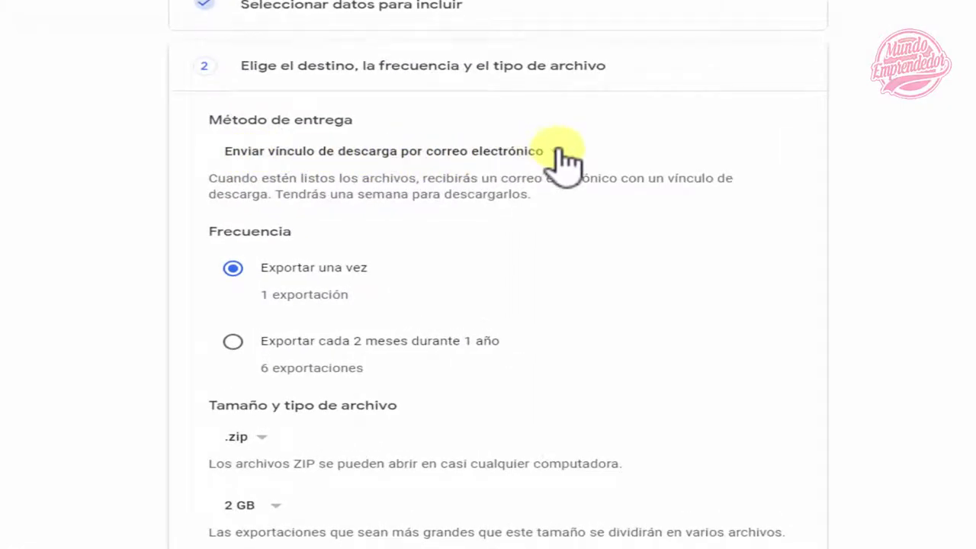
Step: Create a one-time .zip export delivered by an emailed download link, with the maximum archive size set to 50 GB
left_click(557, 149)
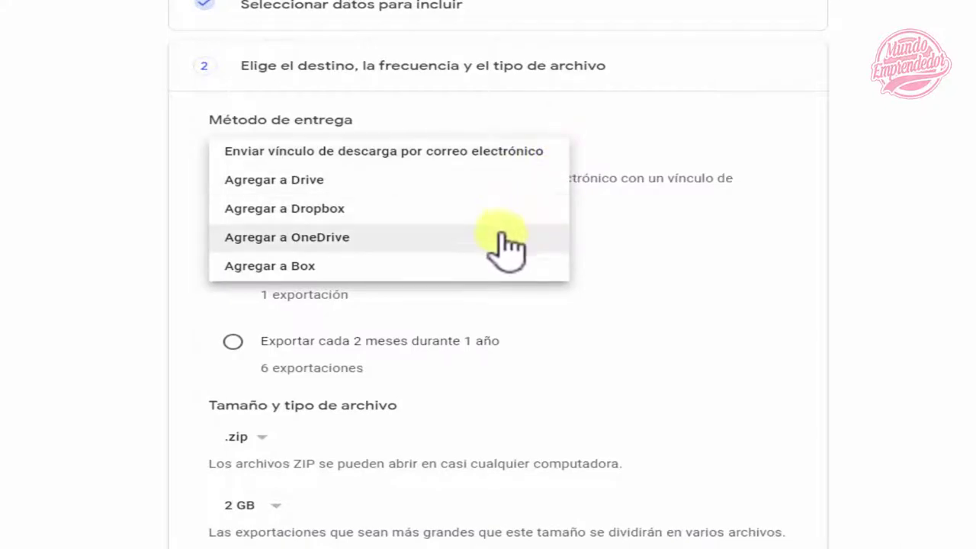
left_click(643, 154)
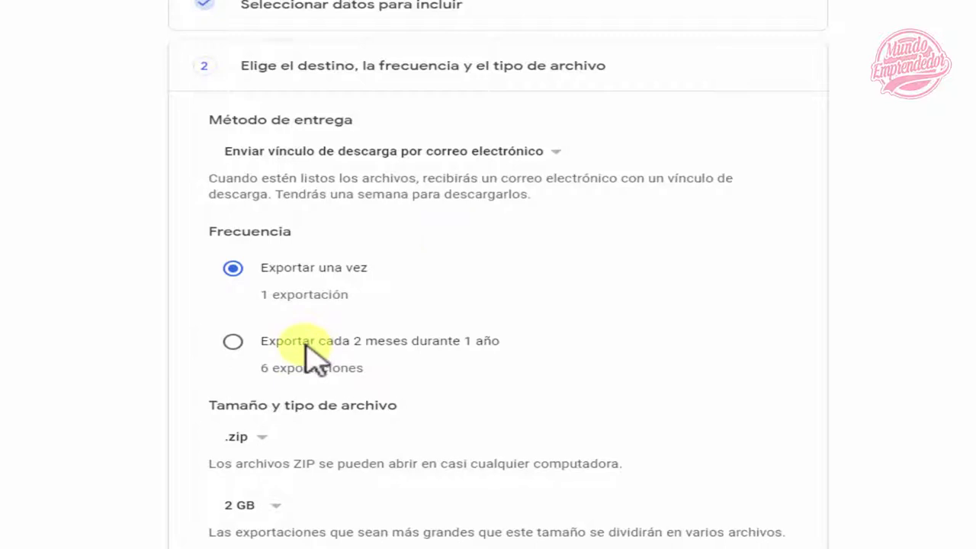
left_click(264, 435)
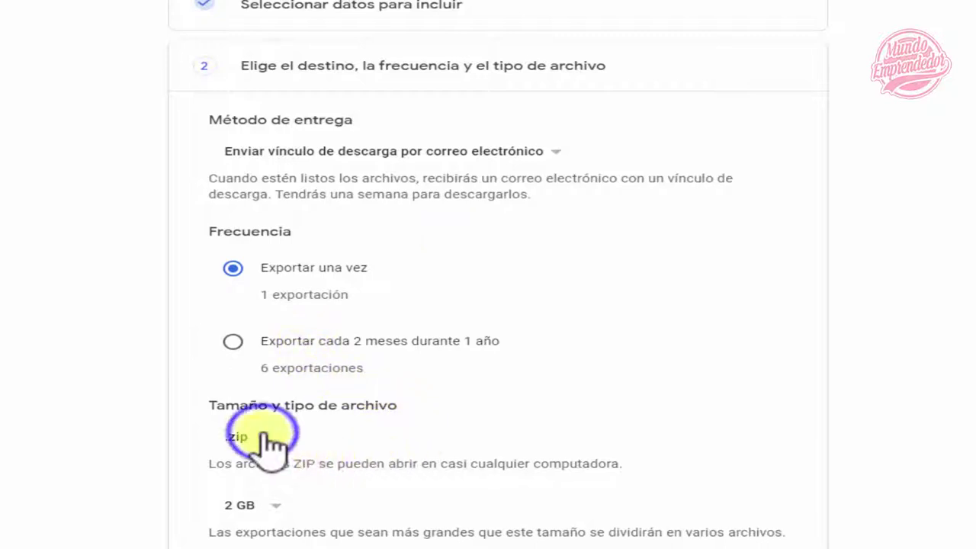
left_click(320, 436)
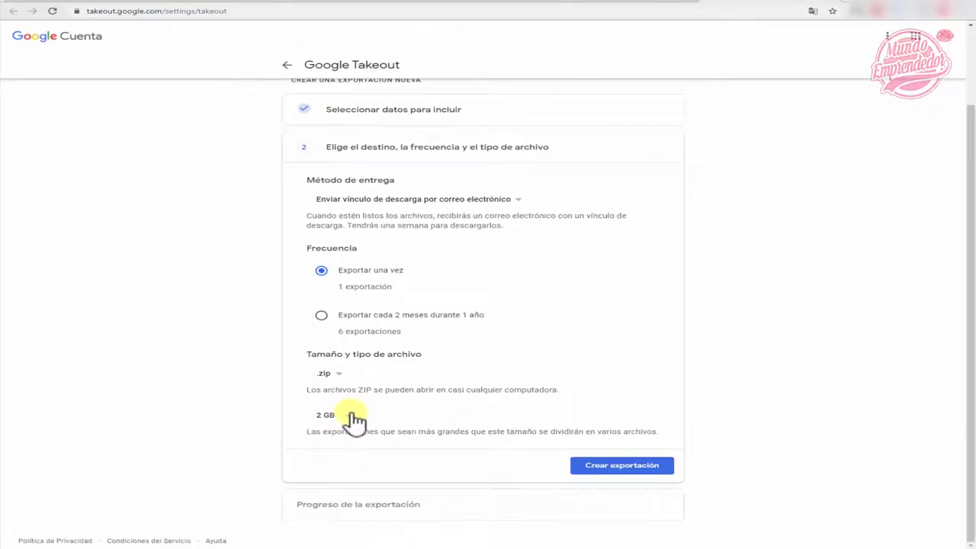
left_click(356, 420)
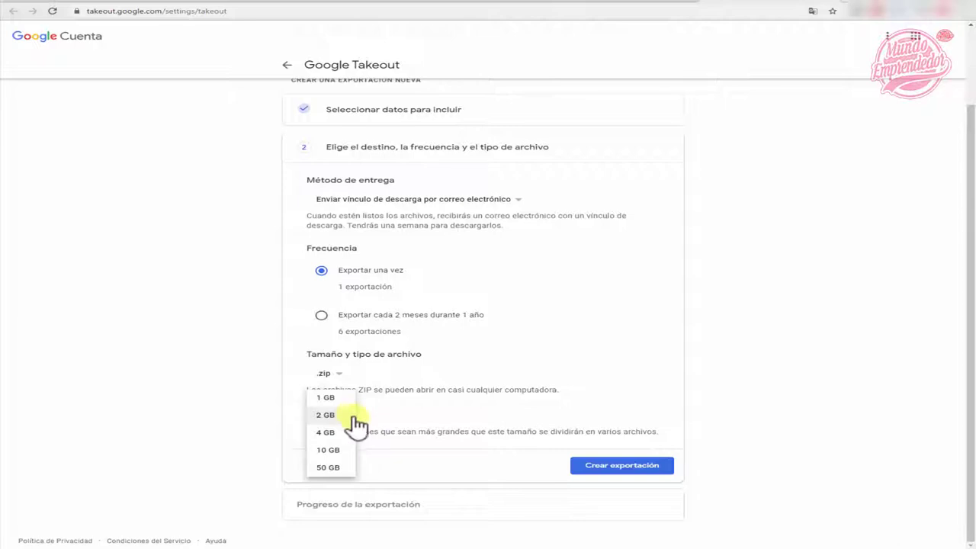
left_click(336, 468)
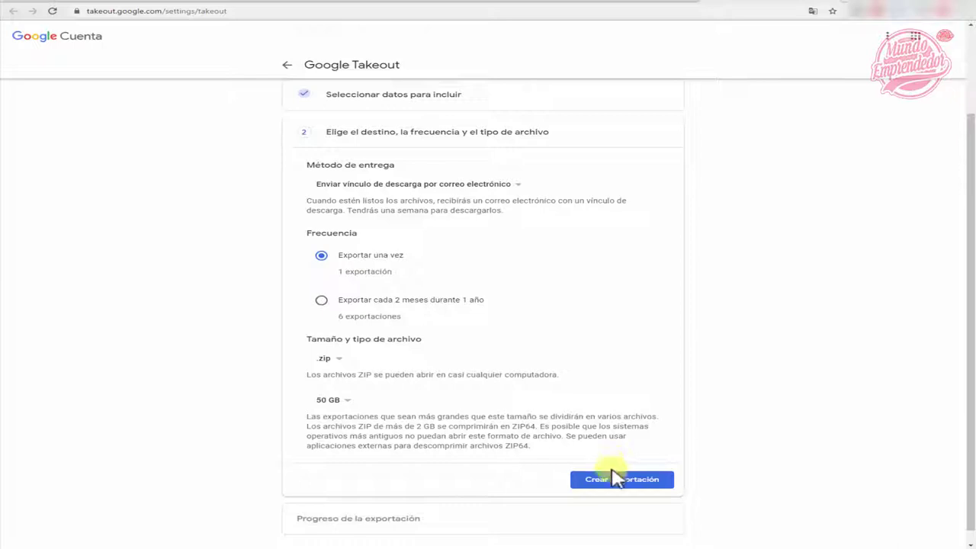
left_click(617, 479)
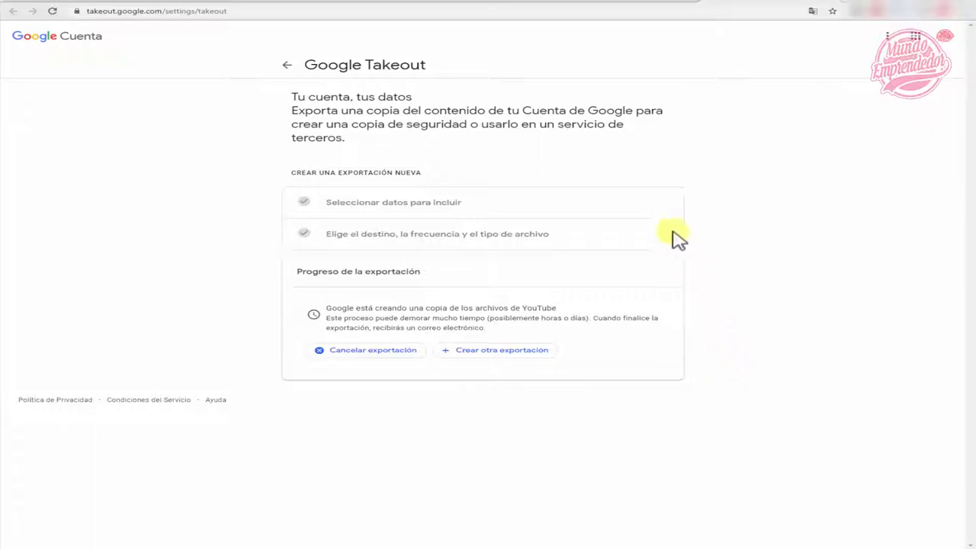
Step: Switch to Gmail, read the "Se solicitó un archivo con tus datos de Google" email and view the account activity
left_click(217, 4)
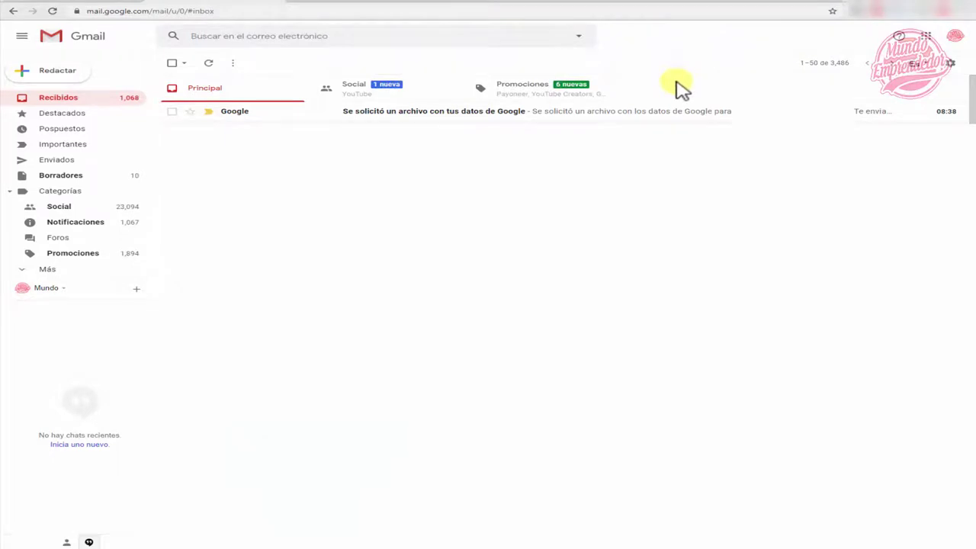
left_click(397, 111)
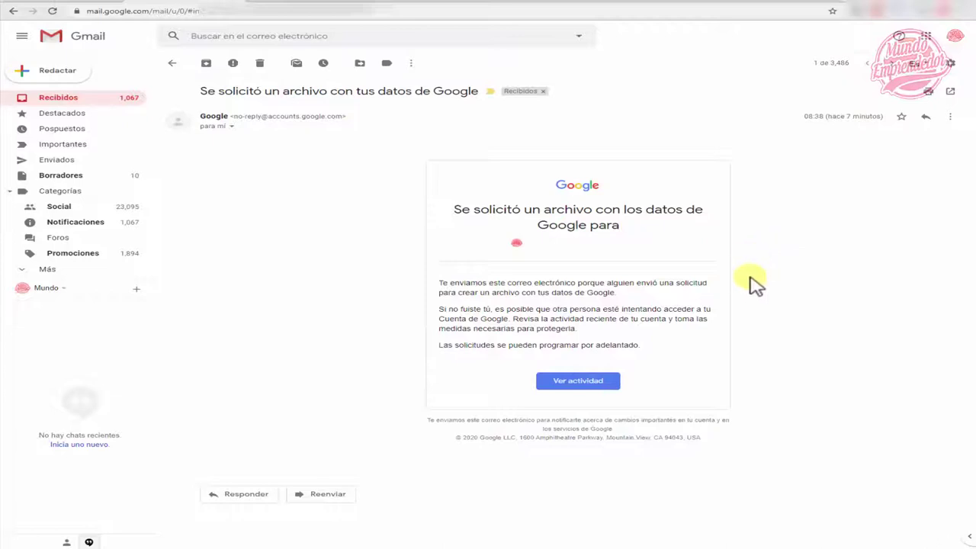
left_click(580, 381)
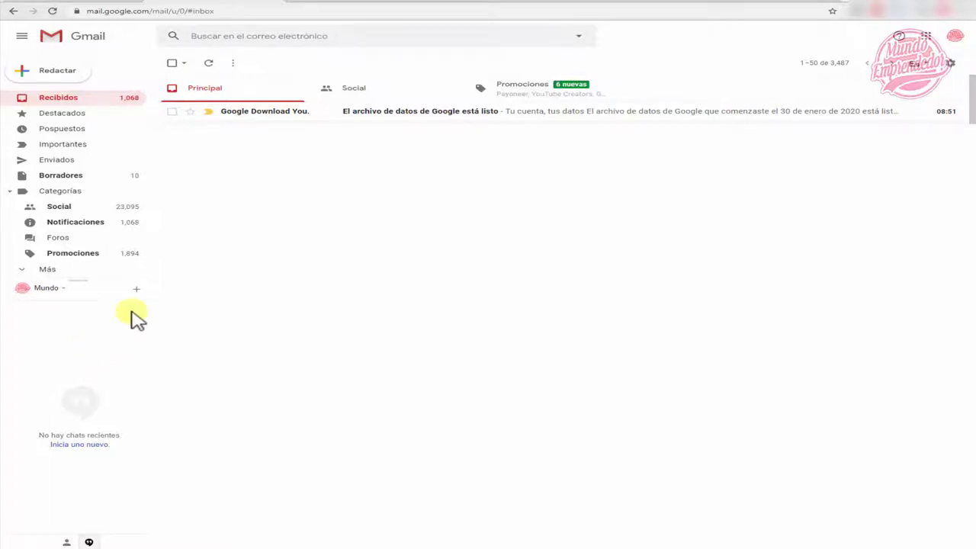
Step: Request the archive download from the "El archivo de datos de Google está listo" email and verify with the account password
left_click(392, 113)
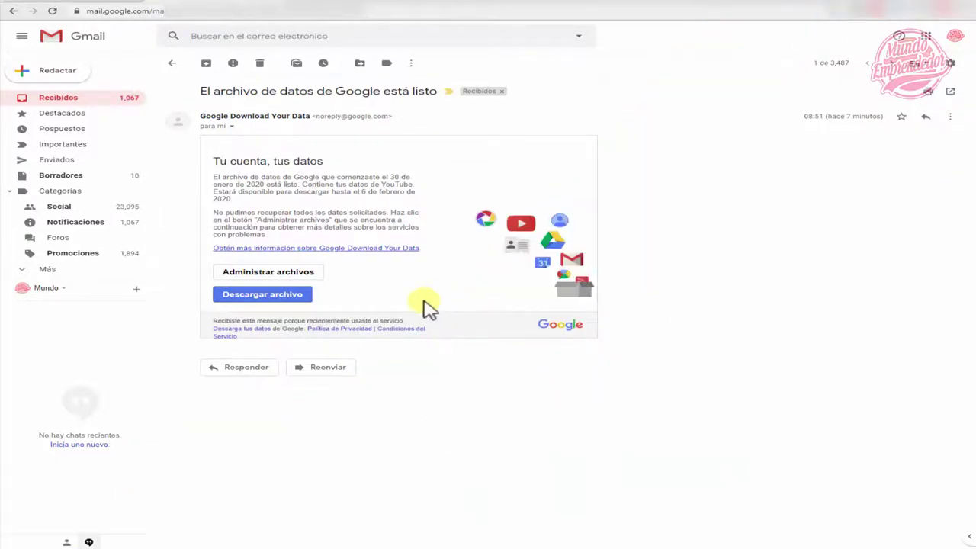
left_click(276, 299)
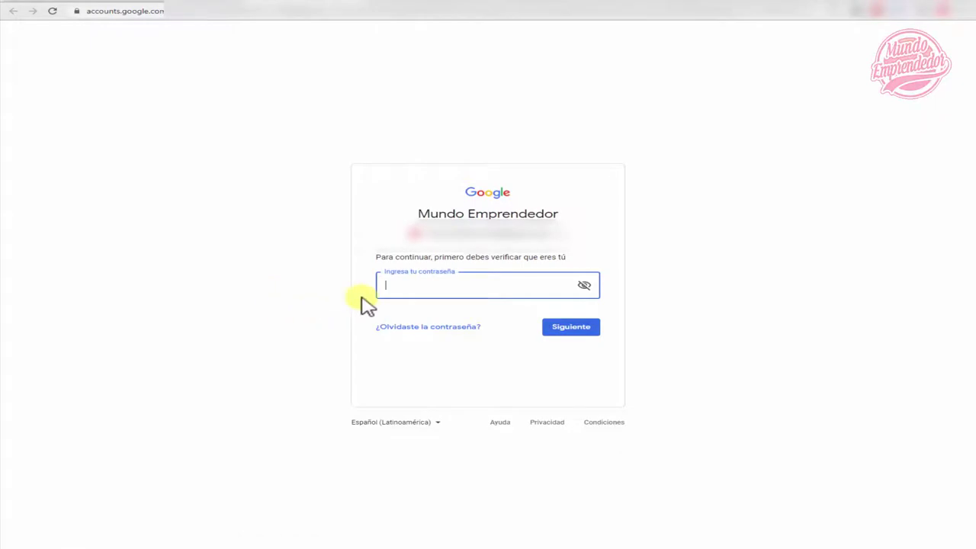
type("•••")
left_click(578, 328)
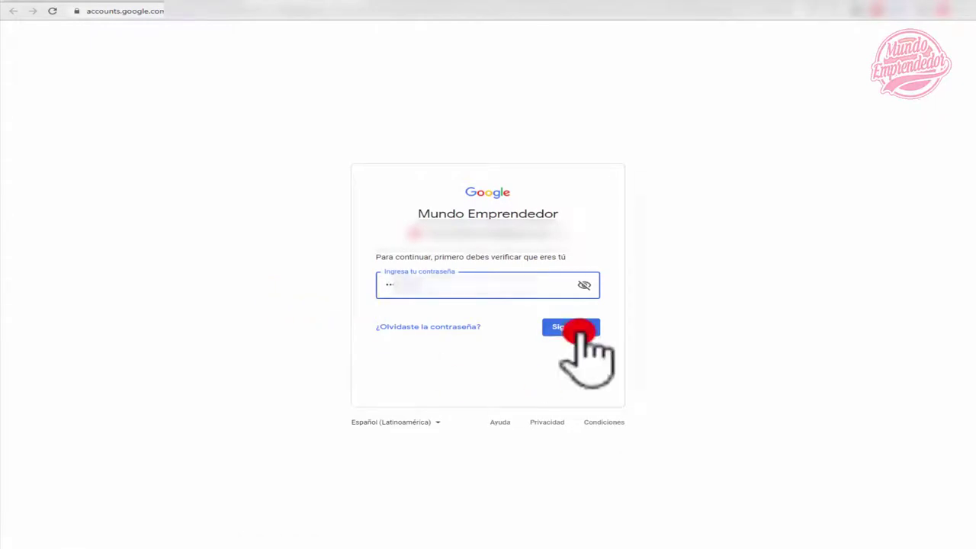